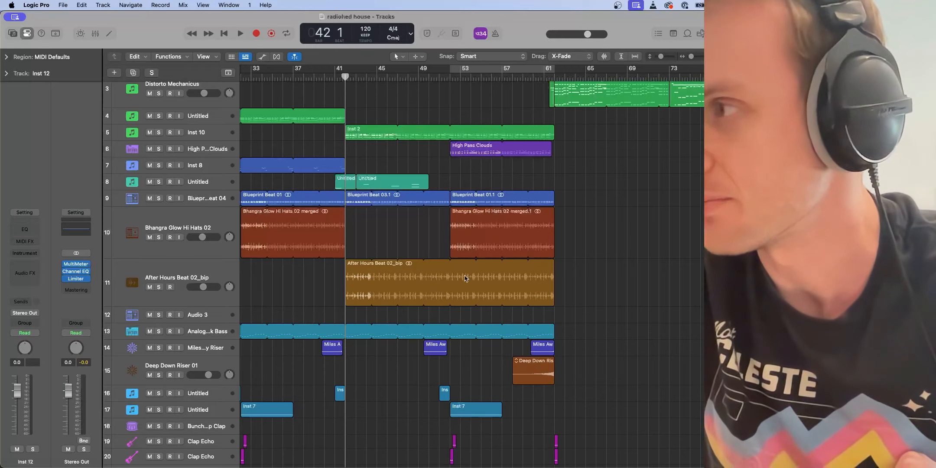
# - Play the arrangement from around bar 16 through the section change at bar 22
pyautogui.hscroll(-6, 383, 270)
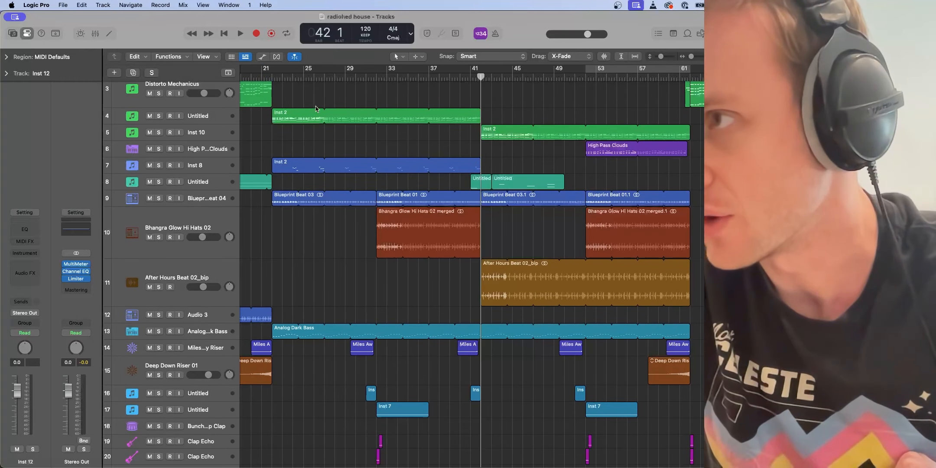
pyautogui.hscroll(-2, 315, 109)
pyautogui.click(256, 76)
pyautogui.press('space')
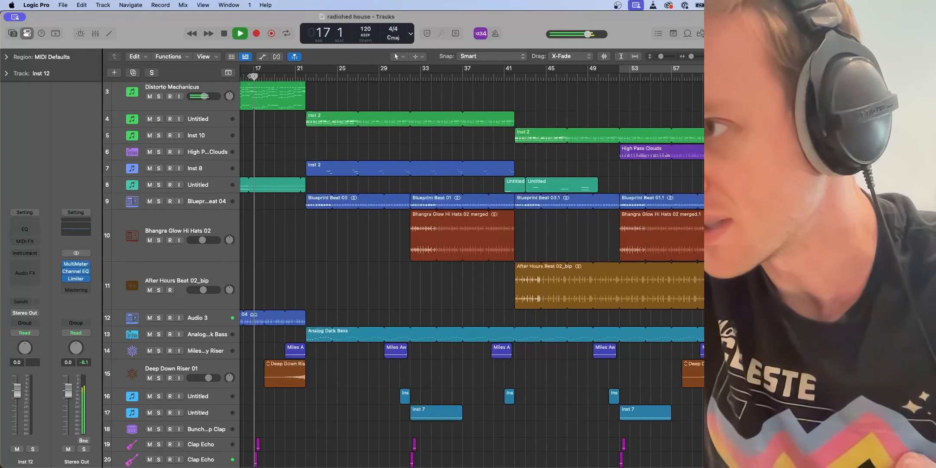
pyautogui.click(245, 77)
pyautogui.press('space')
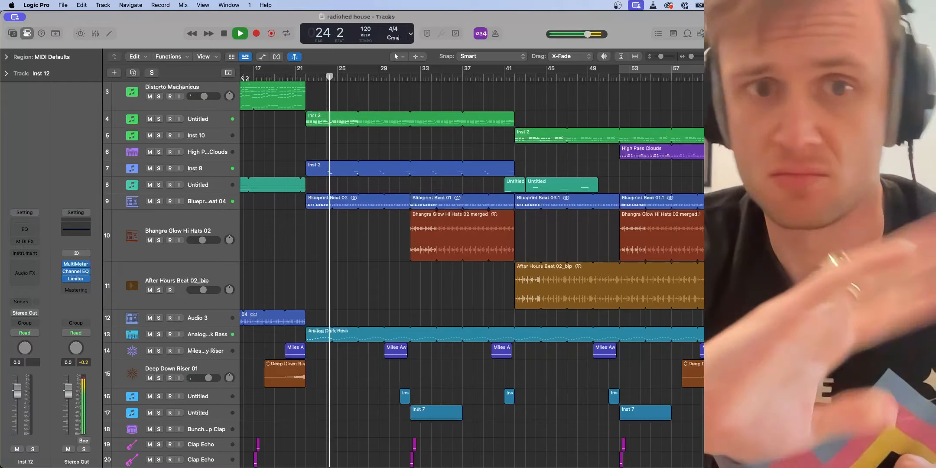
pyautogui.press('space')
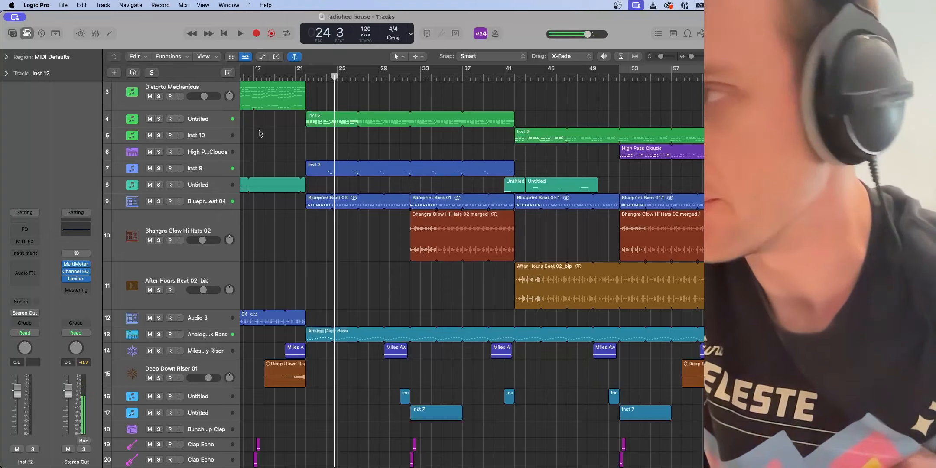
# - Play the section that starts at bar 32, where the Bhangra Glow Hi Hats region enters
pyautogui.click(410, 78)
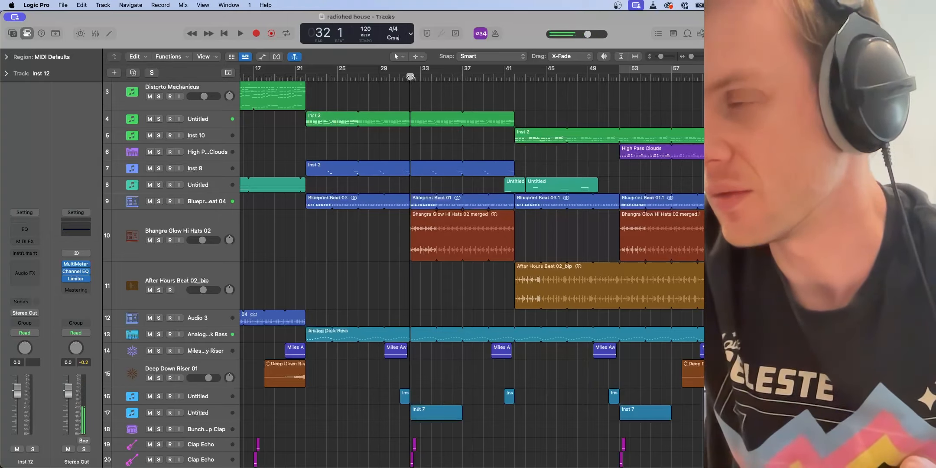
pyautogui.press('space')
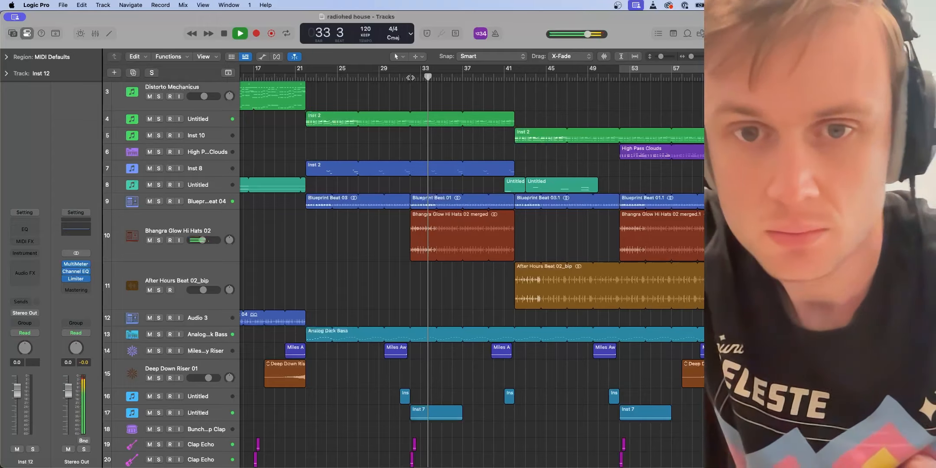
pyautogui.press('space')
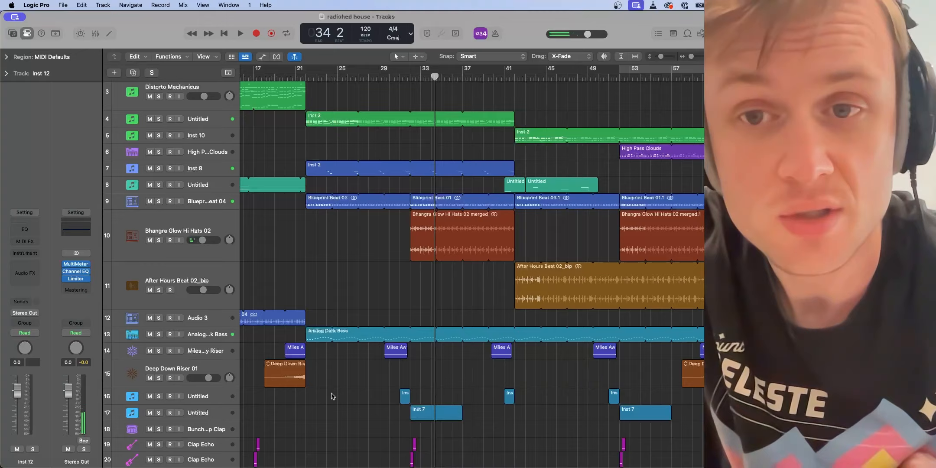
# - Play the arrangement from bar 37 through the sections starting at bars 42 and 52 until just past bar 62
pyautogui.hscroll(10, 331, 397)
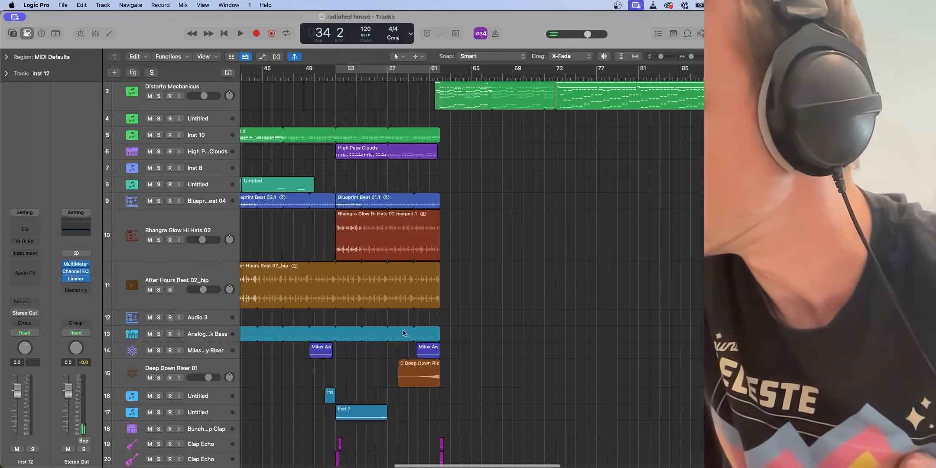
pyautogui.click(336, 77)
pyautogui.hscroll(-3, 336, 77)
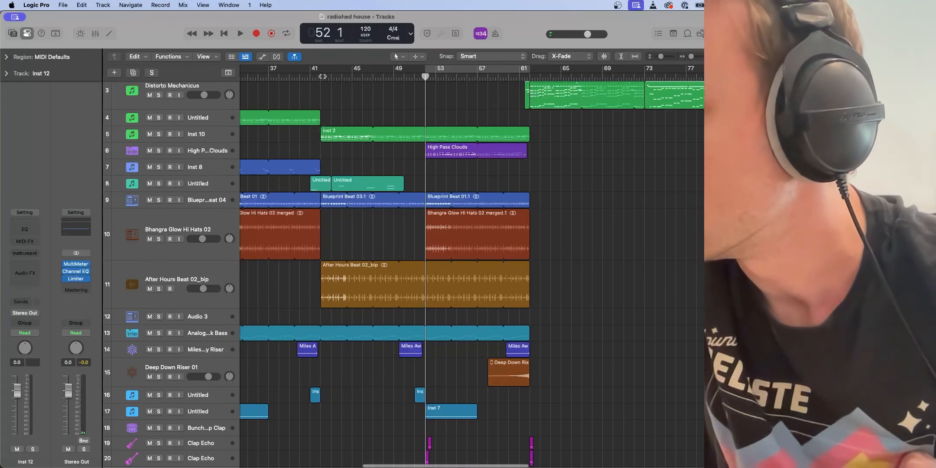
pyautogui.click(321, 76)
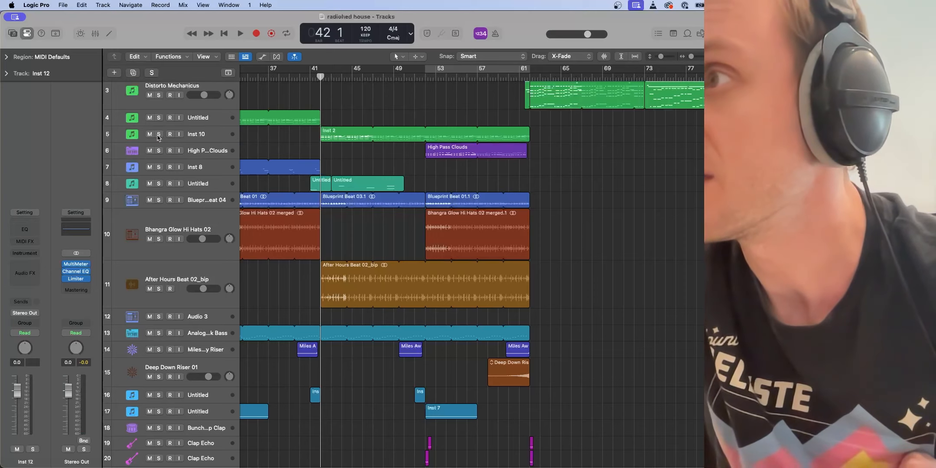
pyautogui.click(268, 76)
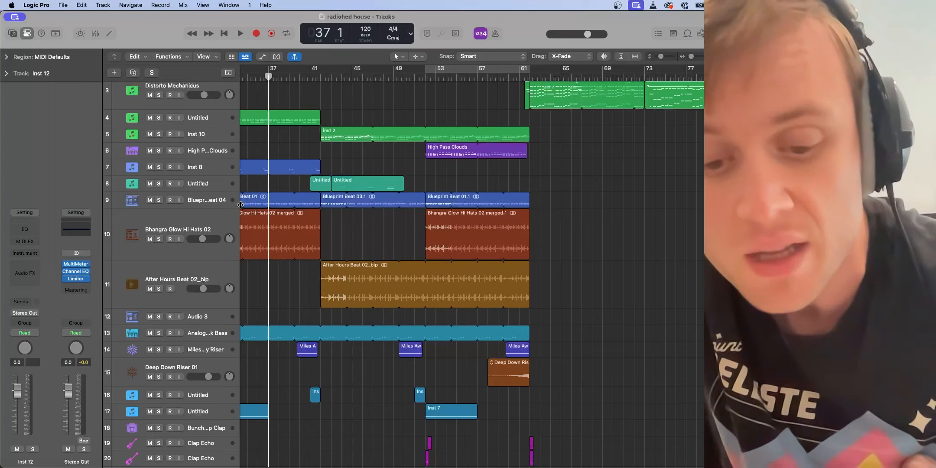
pyautogui.press('space')
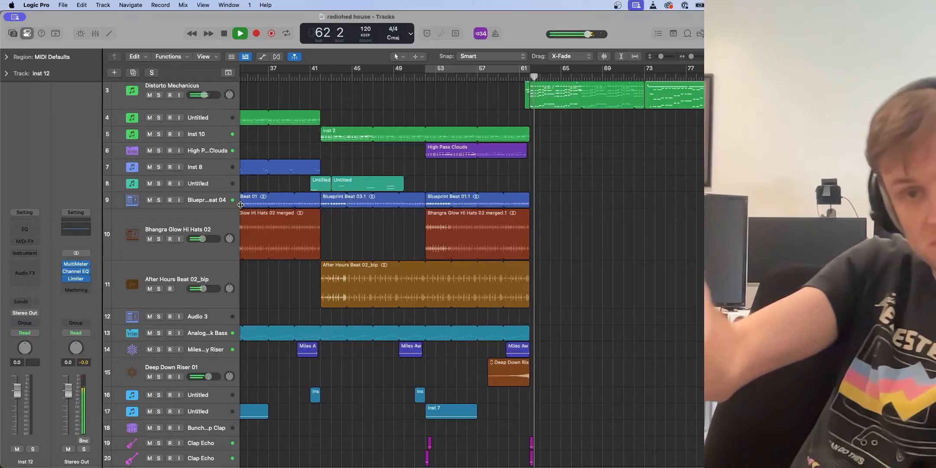
pyautogui.press('space')
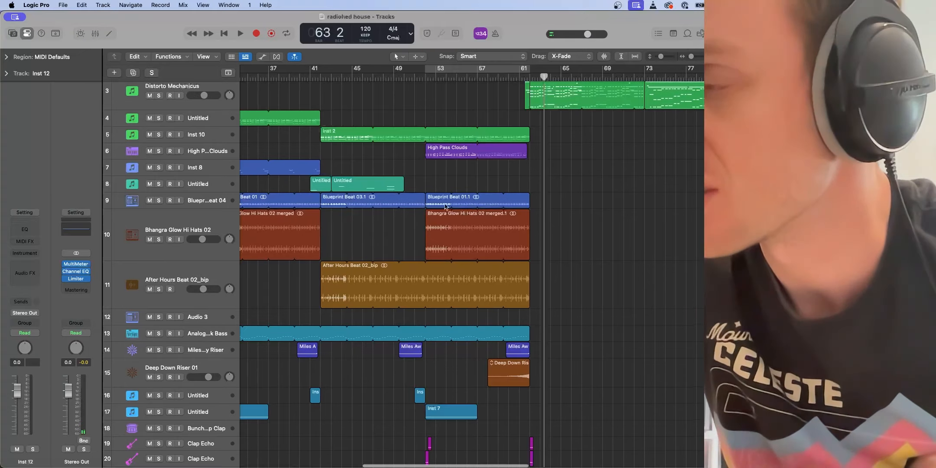
# - Solo the Inst 10 and High Pass Clouds tracks and play them briefly from bar 42
pyautogui.scroll(2, 447, 206)
pyautogui.click(159, 173)
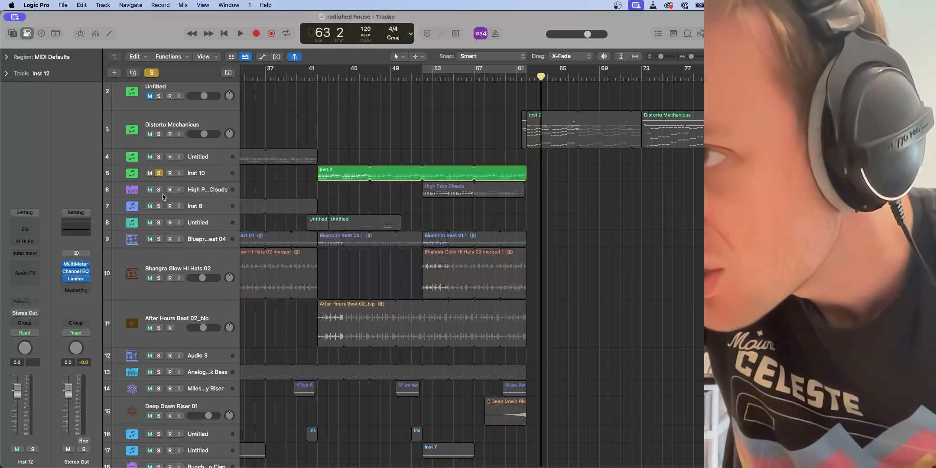
pyautogui.click(321, 88)
pyautogui.press('space')
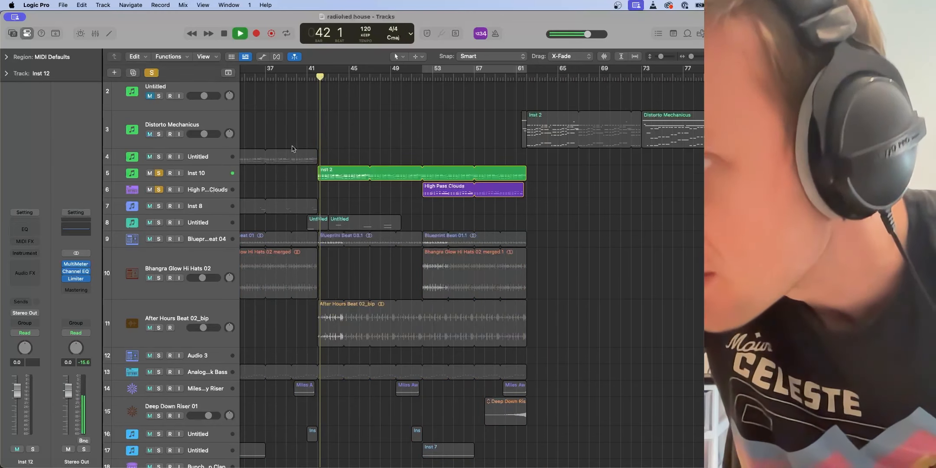
pyautogui.press('space')
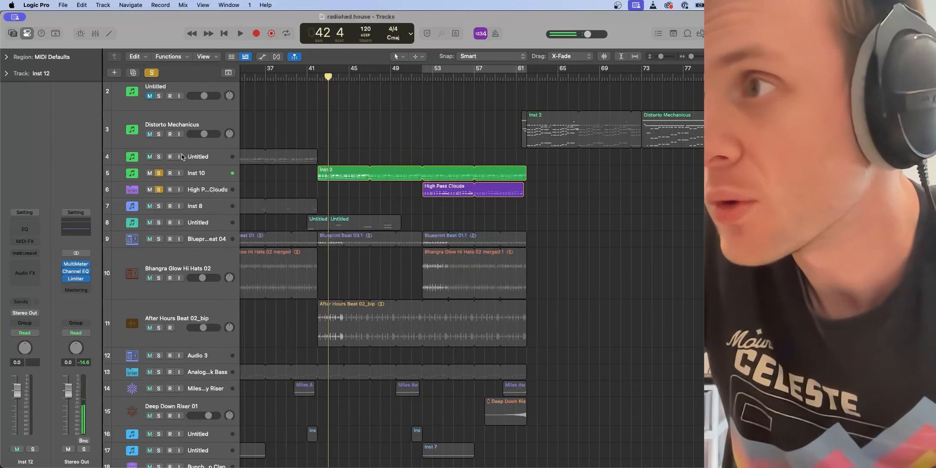
# - Solo track 4 as well and play from a few bars before bar 42 to compare it with Inst 10
pyautogui.click(159, 157)
pyautogui.click(285, 78)
pyautogui.press('space')
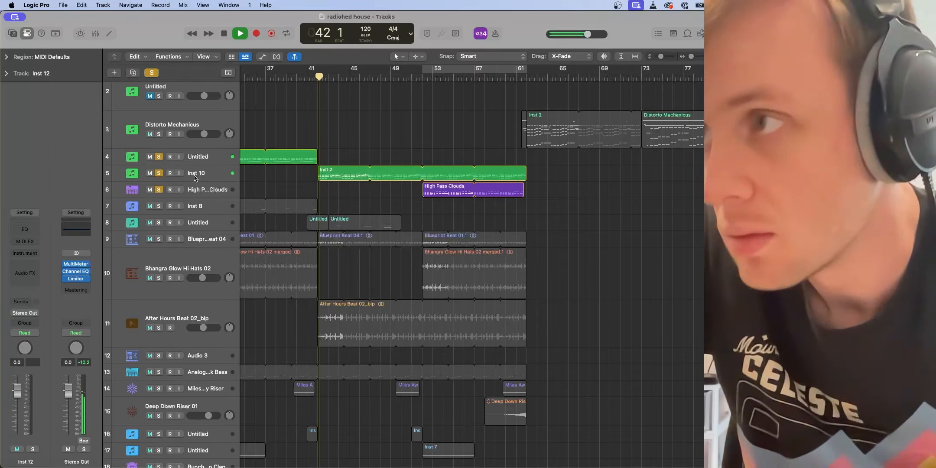
# - Open the Vital synth on the Inst 10 track and inspect its Random 2 modulation and effects during playback
pyautogui.click(197, 177)
pyautogui.click(31, 252)
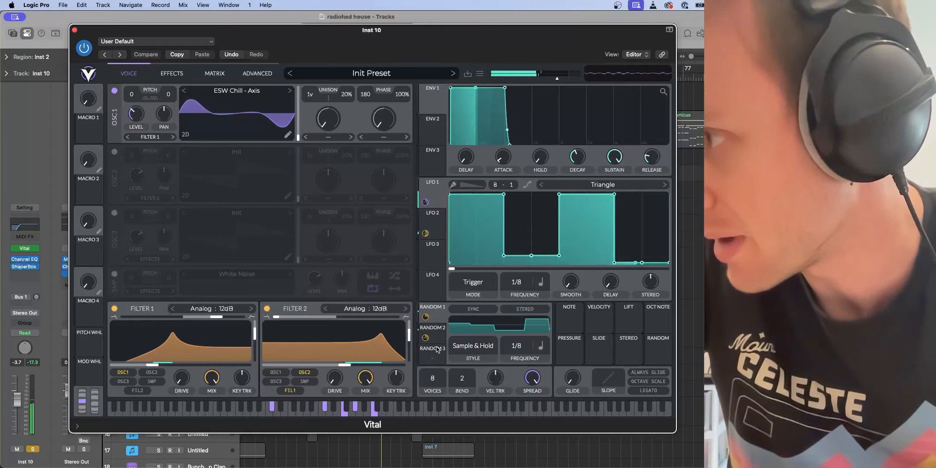
pyautogui.click(441, 333)
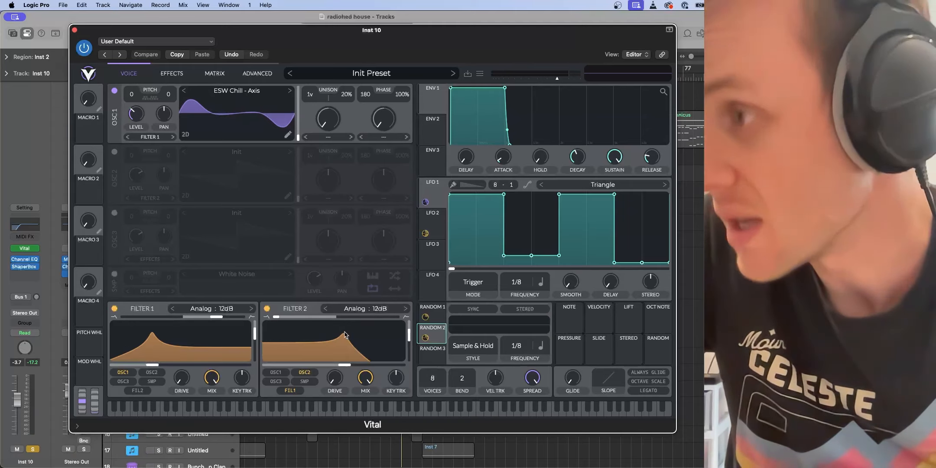
pyautogui.click(181, 74)
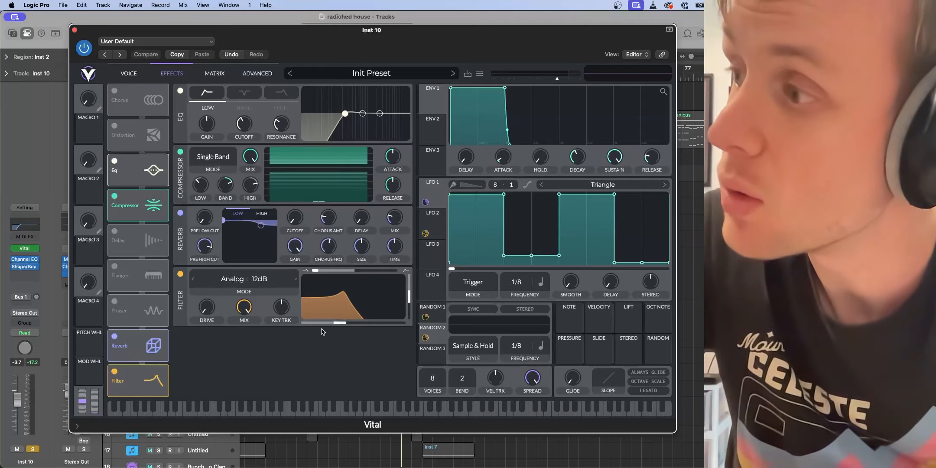
pyautogui.press('space')
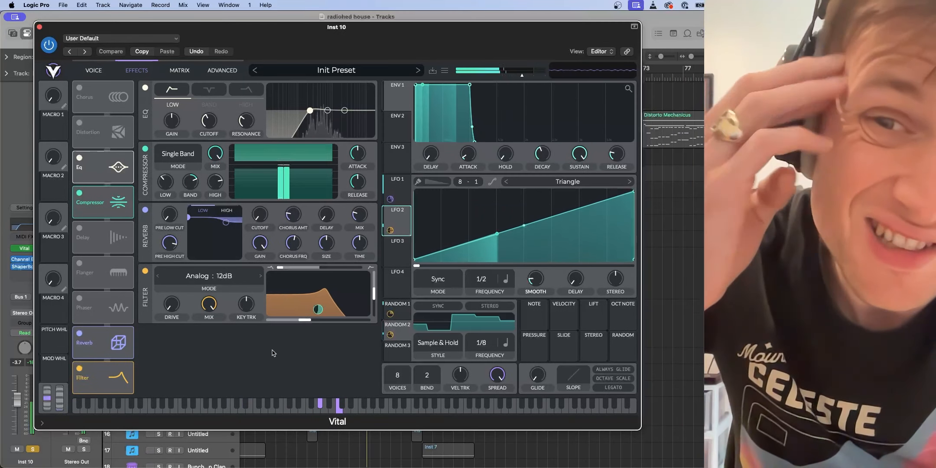
# - Review Vital's voice page and the LFO 1 shape modulating the oscillator level, and close the synth window
pyautogui.moveTo(341, 38); pyautogui.dragTo(341, 64)
pyautogui.click(98, 96)
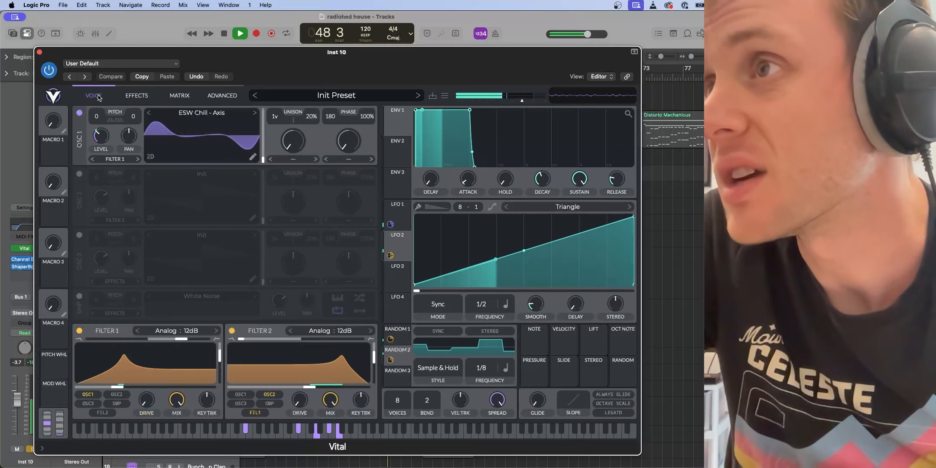
pyautogui.click(397, 215)
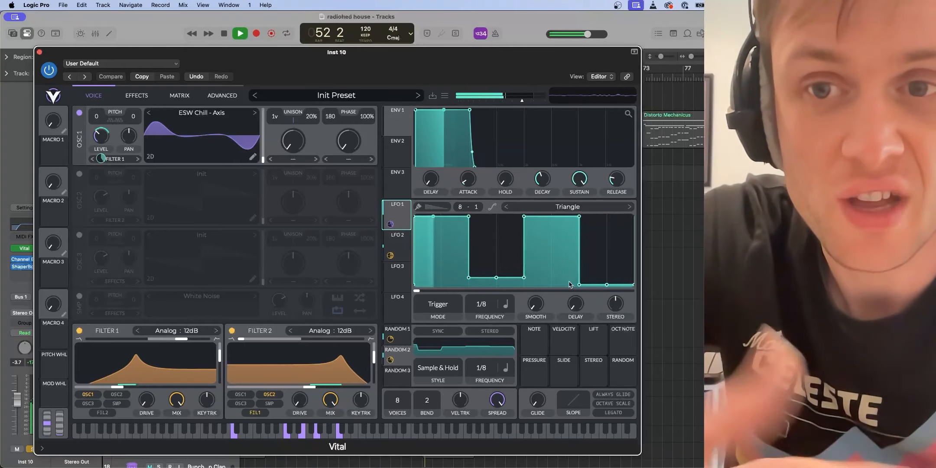
pyautogui.press('super+w')
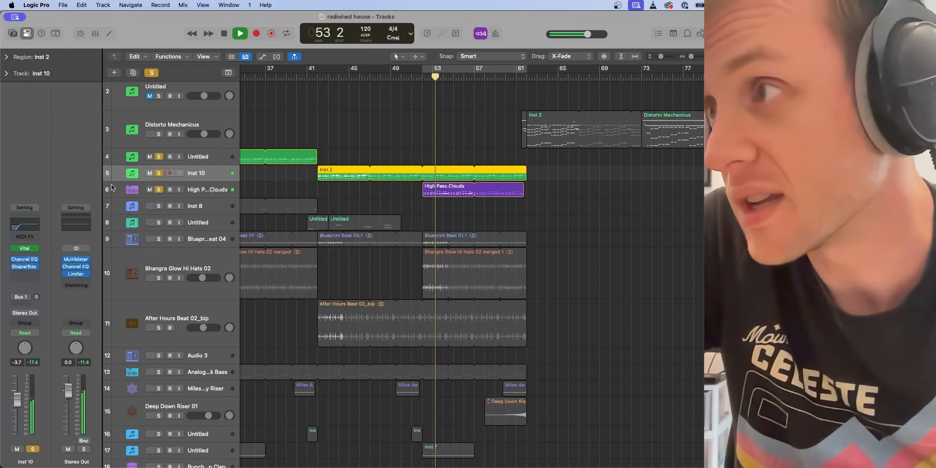
# - Open Alchemy on the High Pass Clouds track and unsolo Inst 10 and track 4 to isolate the pad
pyautogui.click(185, 195)
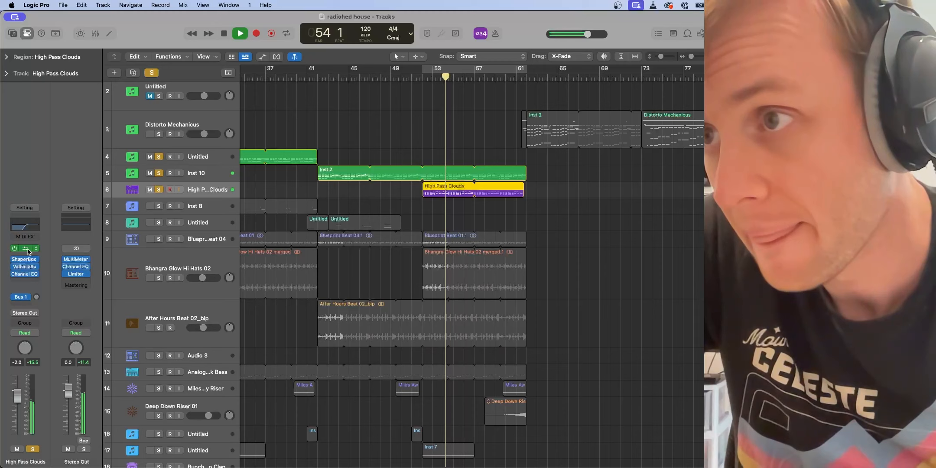
pyautogui.click(29, 249)
pyautogui.moveTo(361, 107); pyautogui.dragTo(366, 289)
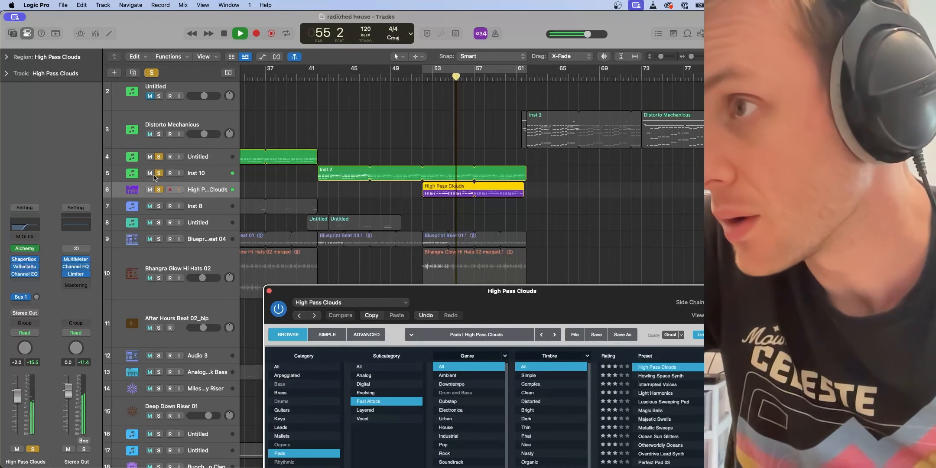
pyautogui.click(158, 173)
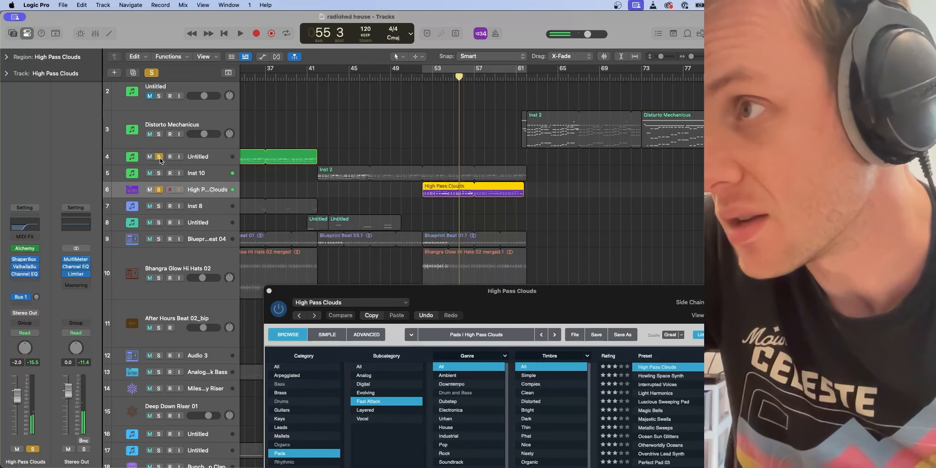
pyautogui.click(160, 158)
# - Enable the cycle range starting at bar 52, listen to the soloed High Pass Clouds pad with Alchemy in view, and close Alchemy
pyautogui.moveTo(479, 307); pyautogui.dragTo(304, 182)
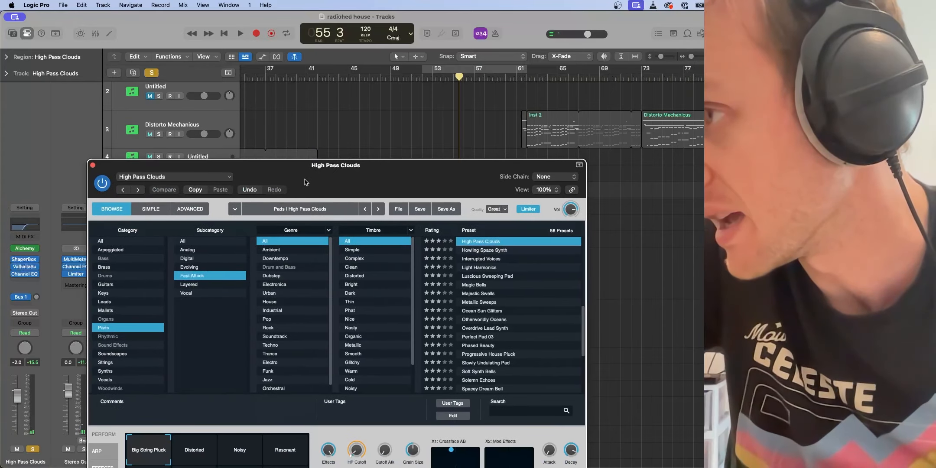
pyautogui.click(458, 69)
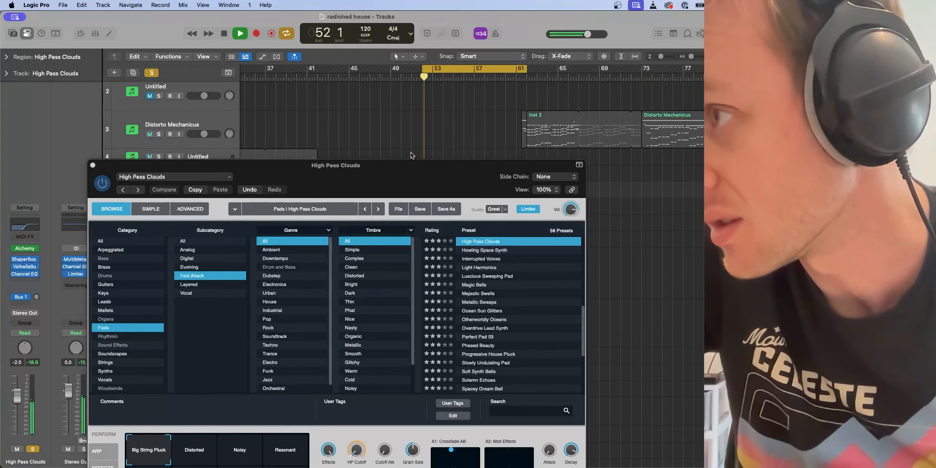
pyautogui.moveTo(398, 171); pyautogui.dragTo(367, 61)
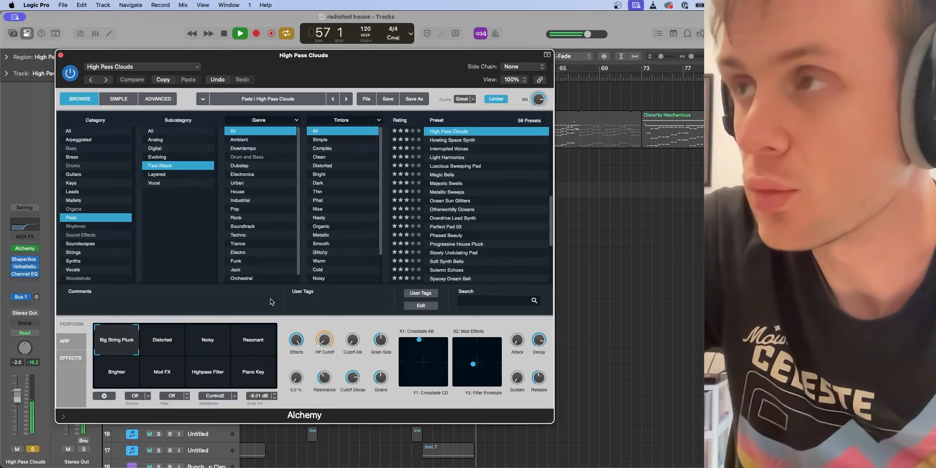
pyautogui.click(61, 55)
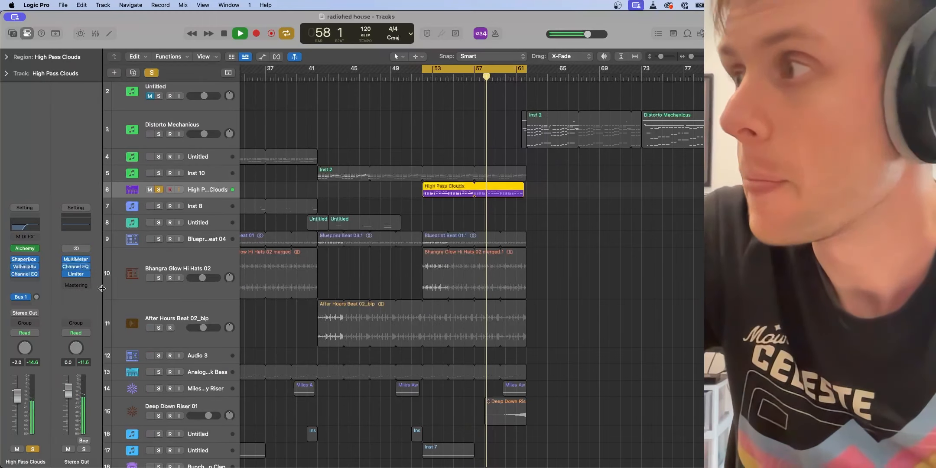
pyautogui.press('space')
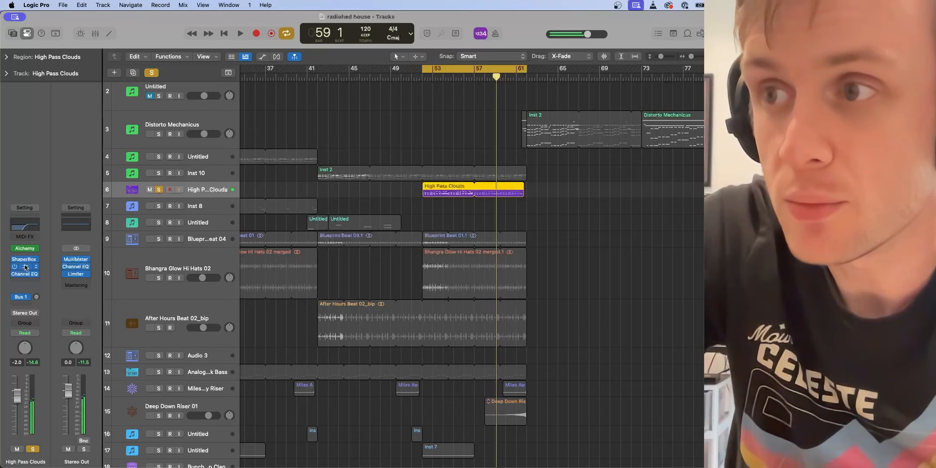
# - Open ShaperBox on High Pass Clouds, play the pad through its volume shape, and unsolo the track to hear the full mix
pyautogui.click(25, 262)
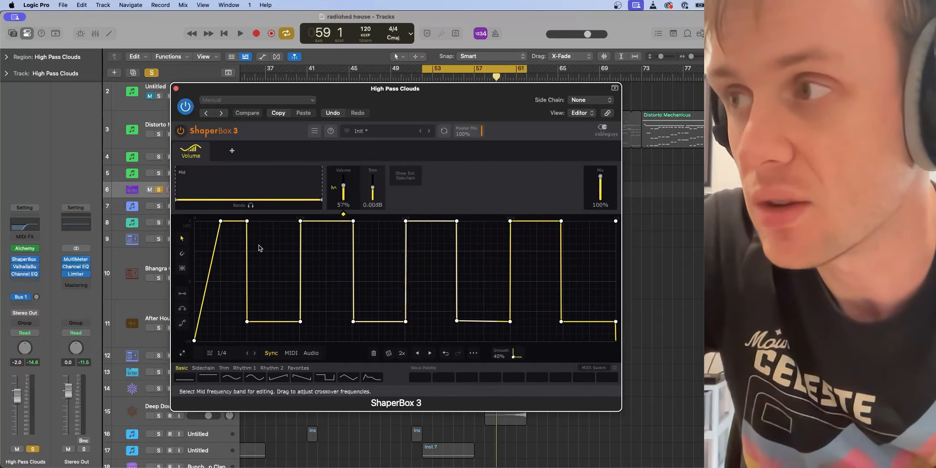
pyautogui.press('space')
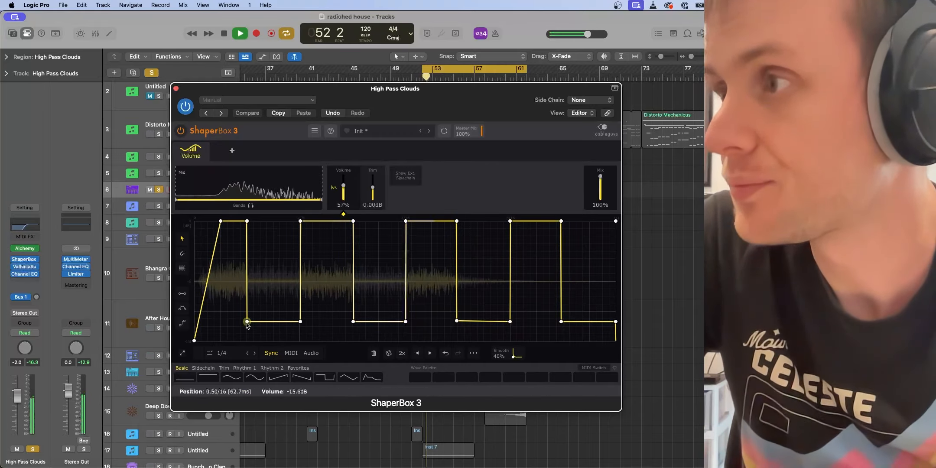
pyautogui.click(33, 449)
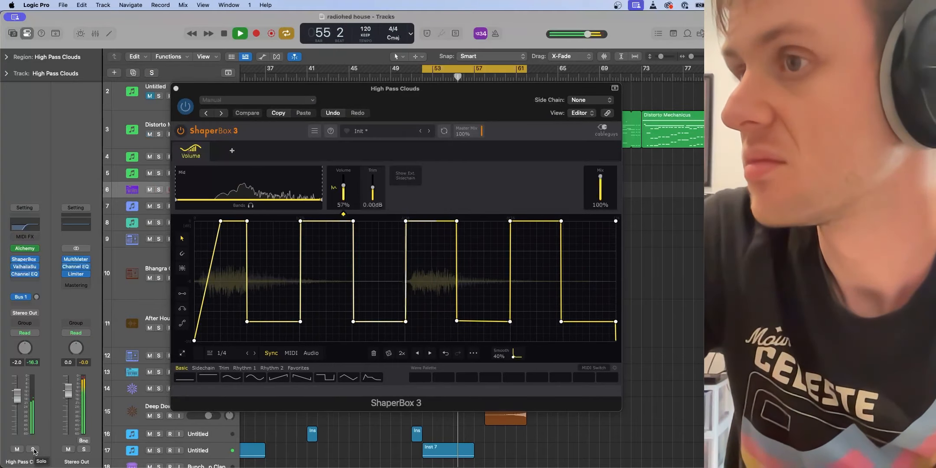
# - Stop playback, close ShaperBox, open ValhallaSupermassive on High Pass Clouds, and play the soloed pad through it
pyautogui.press('space')
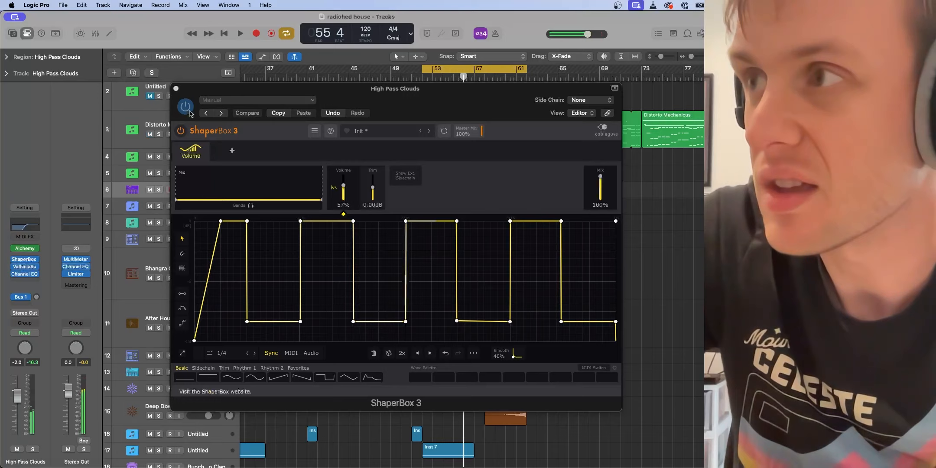
pyautogui.press('super+w')
pyautogui.click(26, 267)
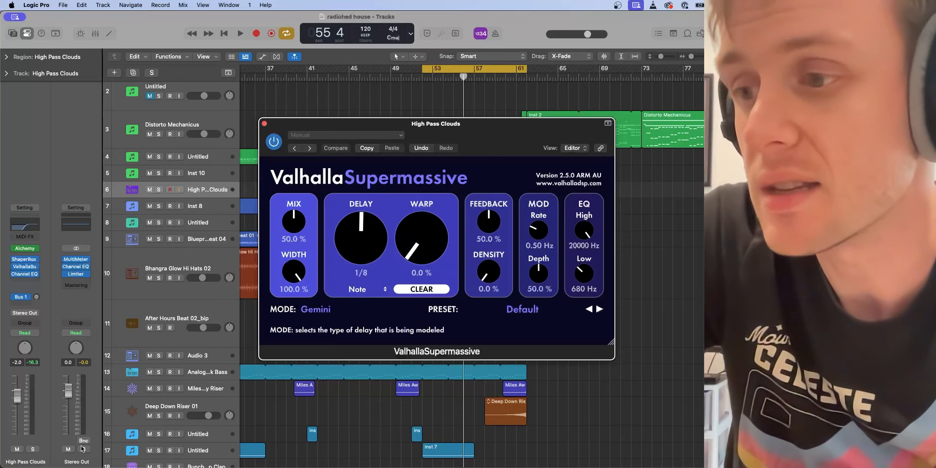
pyautogui.click(32, 449)
pyautogui.press('space')
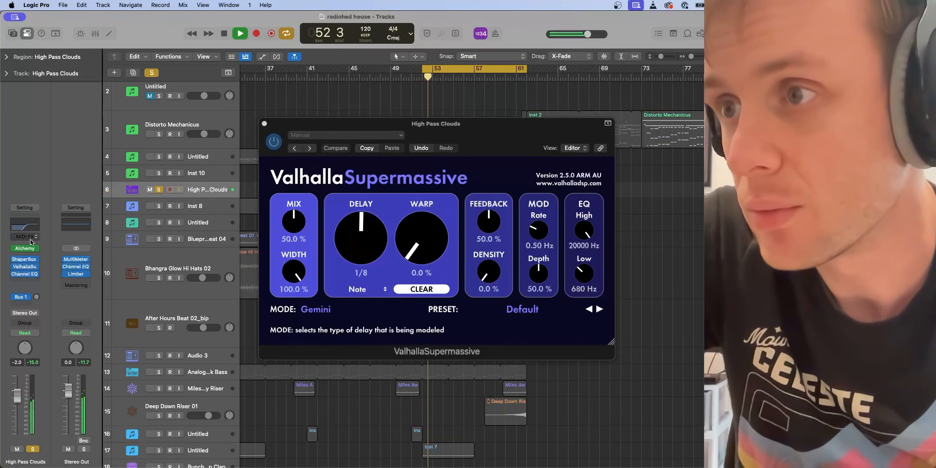
# - Compare the pad with ValhallaSupermassive bypassed and enabled, close the delay window, and stop playback
pyautogui.click(15, 267)
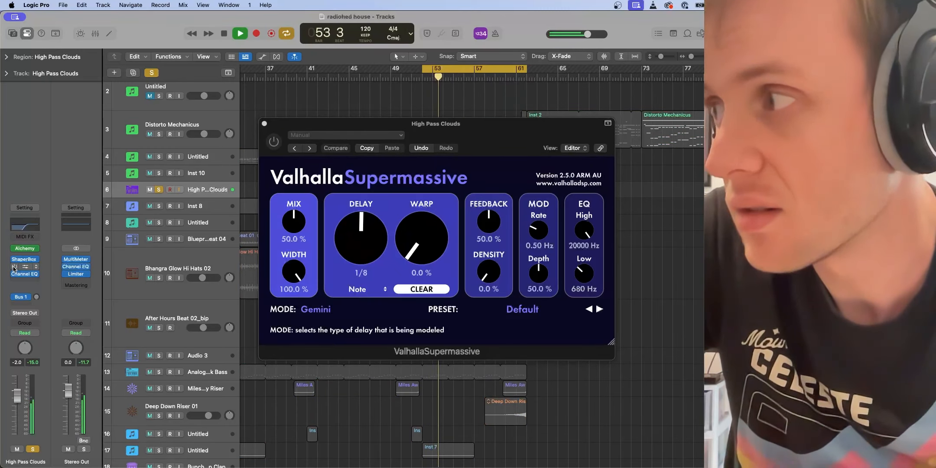
pyautogui.click(15, 266)
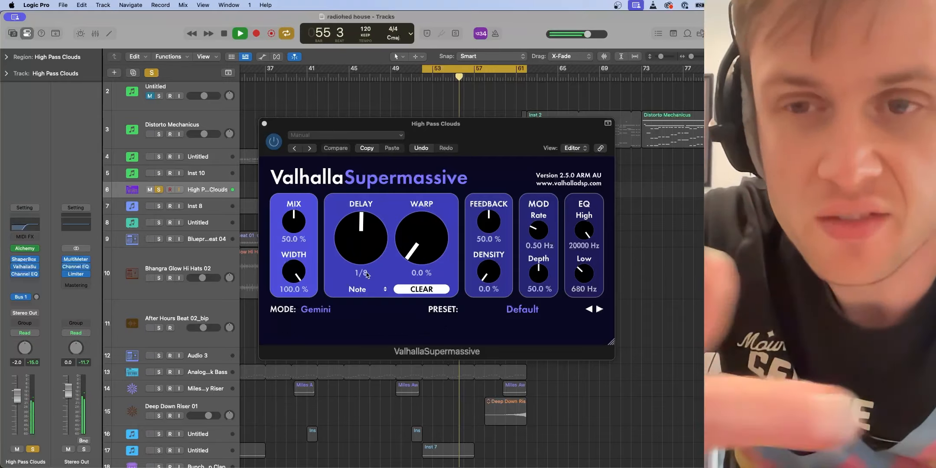
pyautogui.click(265, 124)
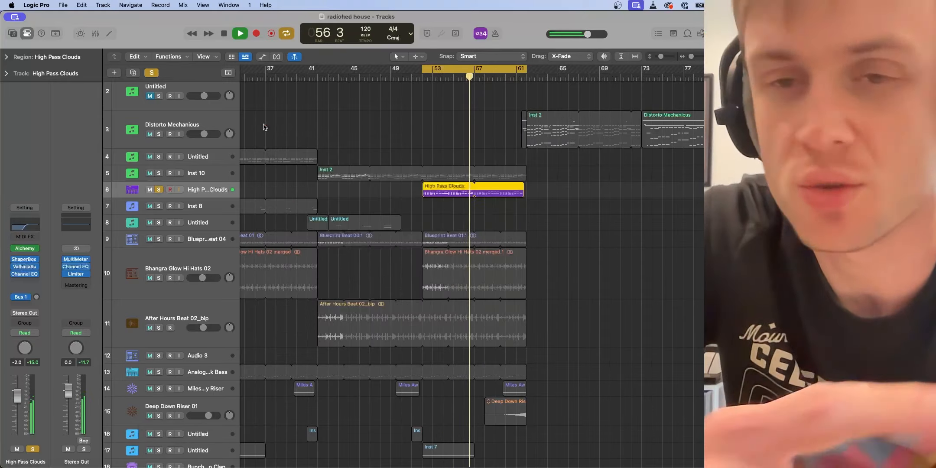
pyautogui.press('space')
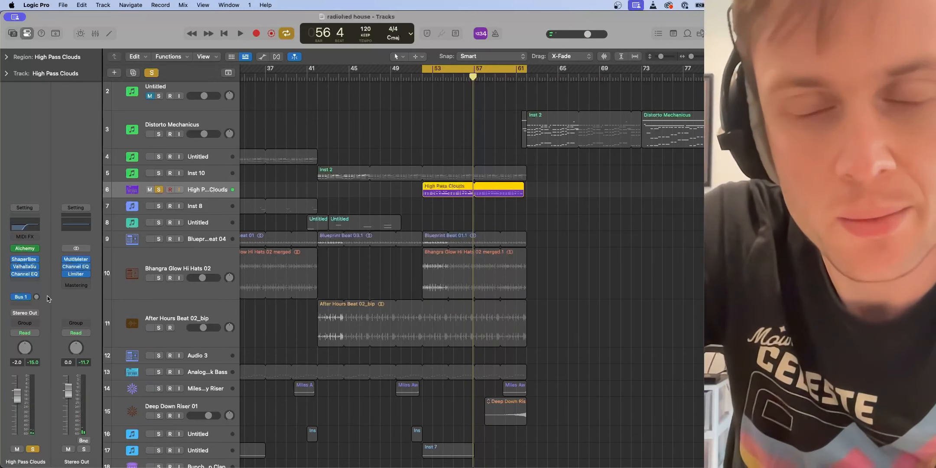
# - Open the Channel EQ on High Pass Clouds, compare the soloed pad with the EQ bypassed and enabled, and close it
pyautogui.click(25, 277)
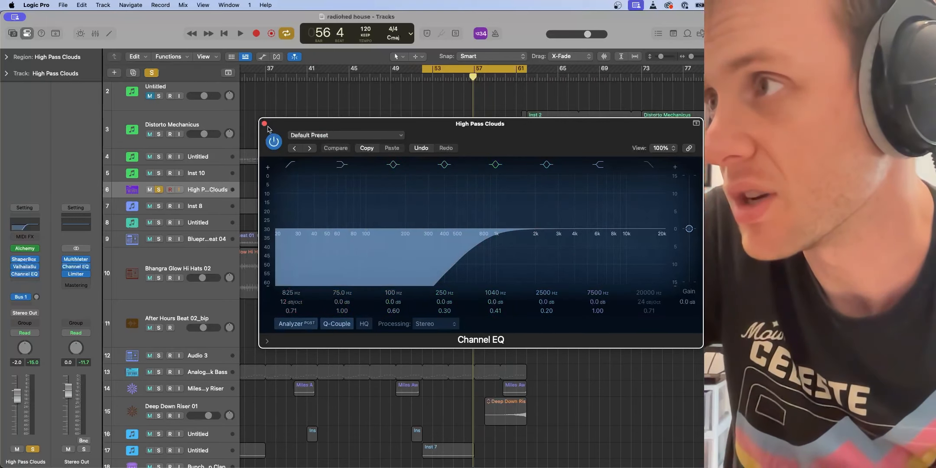
pyautogui.press('space')
pyautogui.click(274, 142)
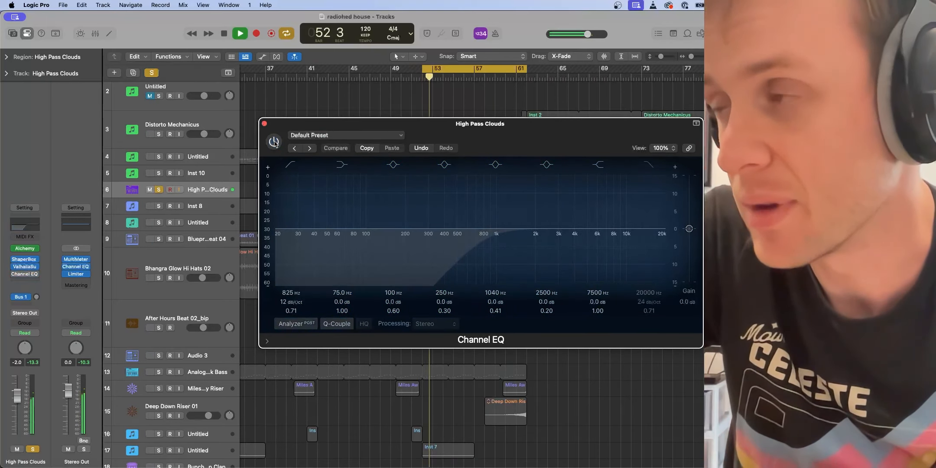
pyautogui.click(274, 142)
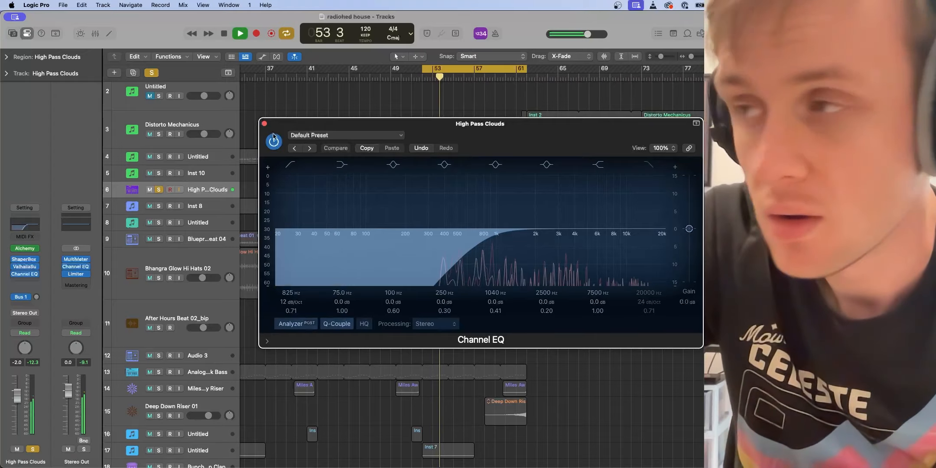
pyautogui.click(265, 124)
# - Unsolo High Pass Clouds, view the full mix in the Stereo Out Channel EQ, stop playback, and close the EQ
pyautogui.click(158, 190)
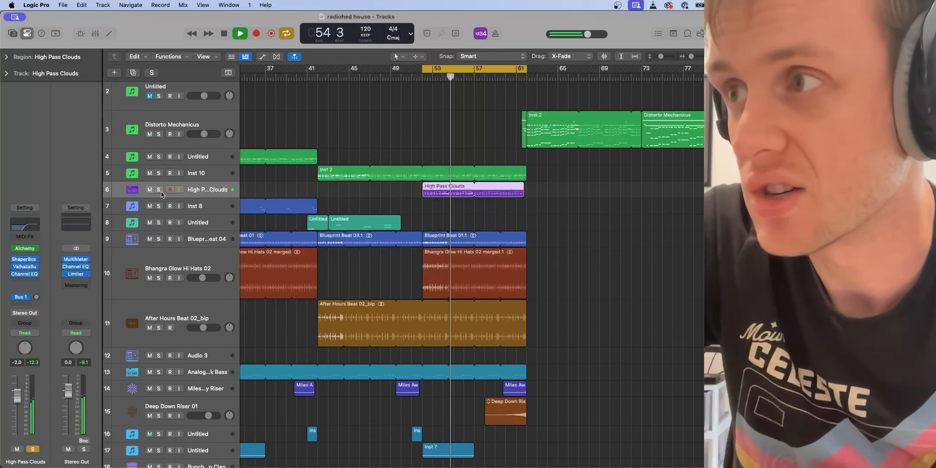
pyautogui.click(90, 220)
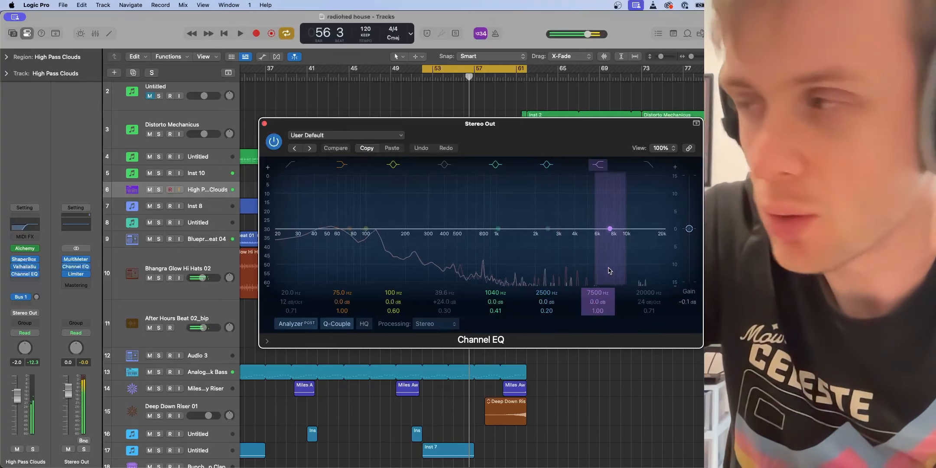
pyautogui.press('space')
pyautogui.click(265, 124)
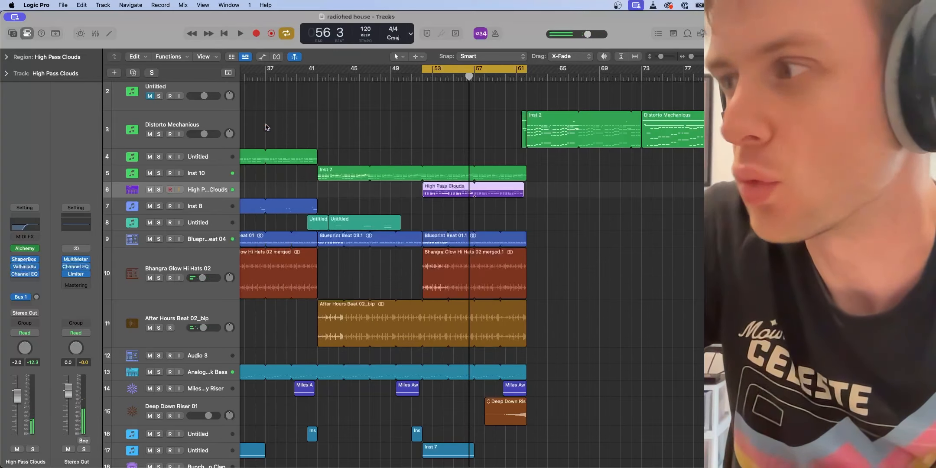
# - Turn off the cycle range and play the arrangement from bar 51 into the section where High Pass Clouds enters
pyautogui.scroll(-5, 423, 327)
pyautogui.hscroll(3, 422, 327)
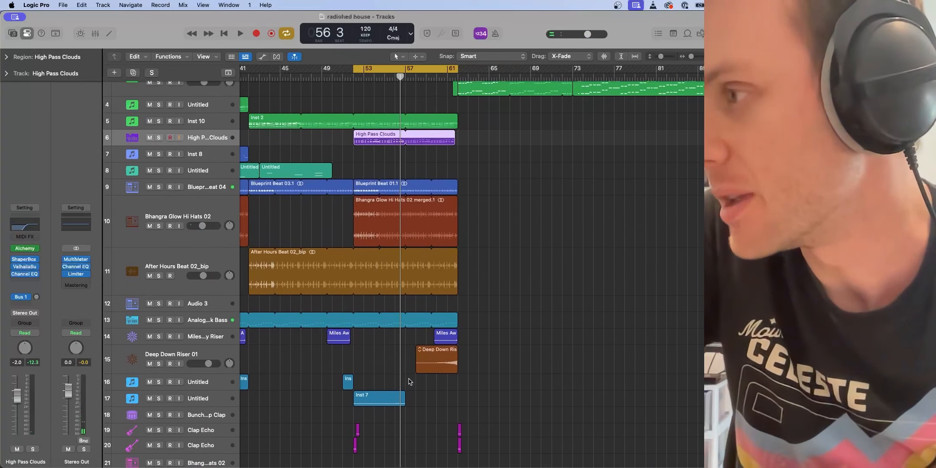
pyautogui.scroll(4, 413, 337)
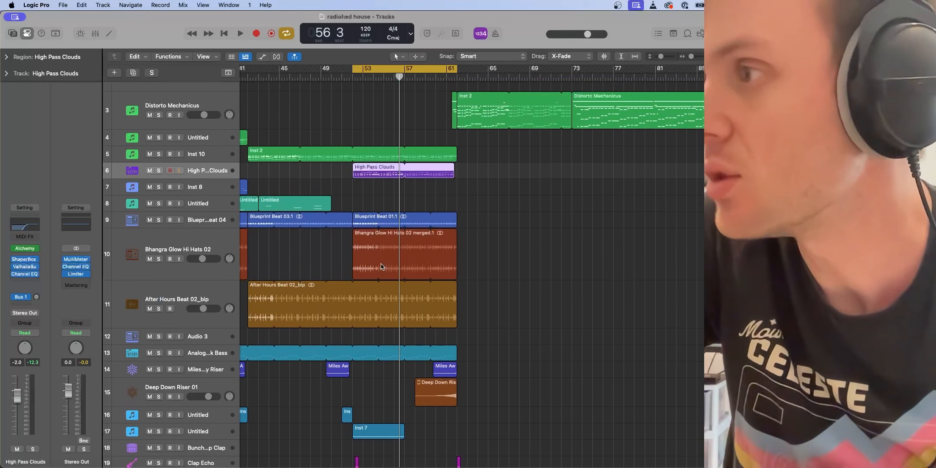
pyautogui.scroll(2, 371, 255)
pyautogui.hscroll(-4, 324, 224)
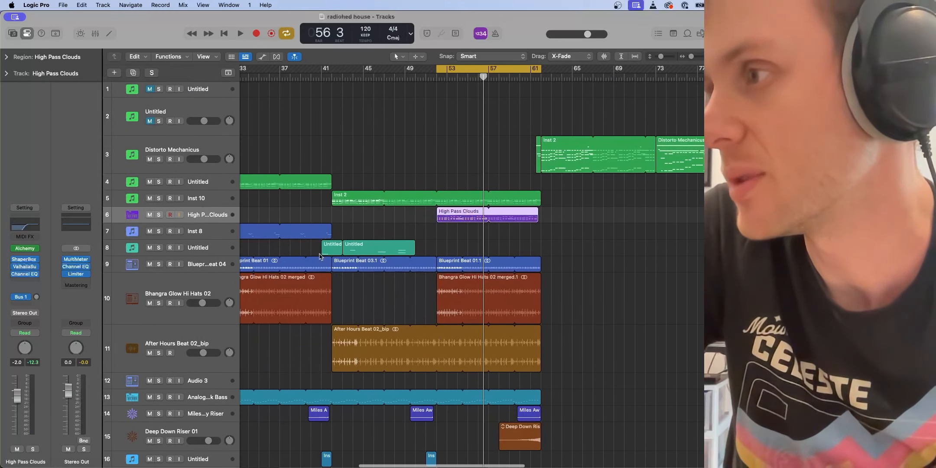
pyautogui.click(427, 75)
pyautogui.press('c')
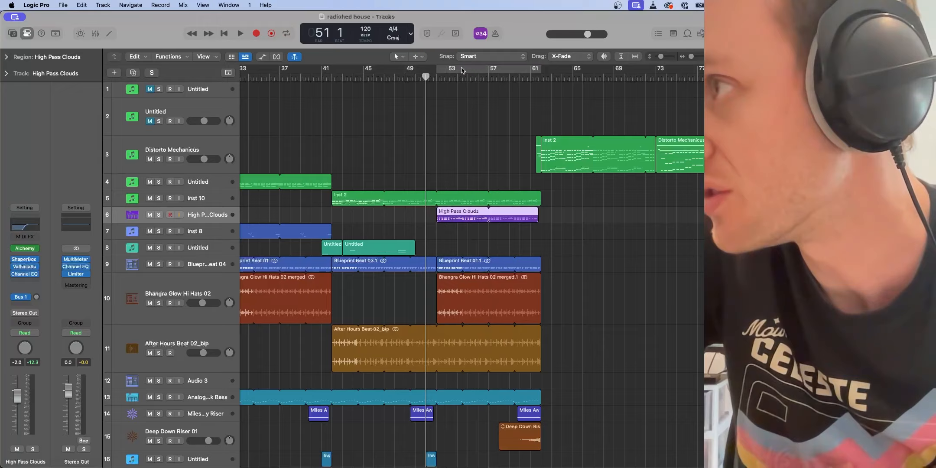
pyautogui.press('space')
pyautogui.scroll(-4, 359, 312)
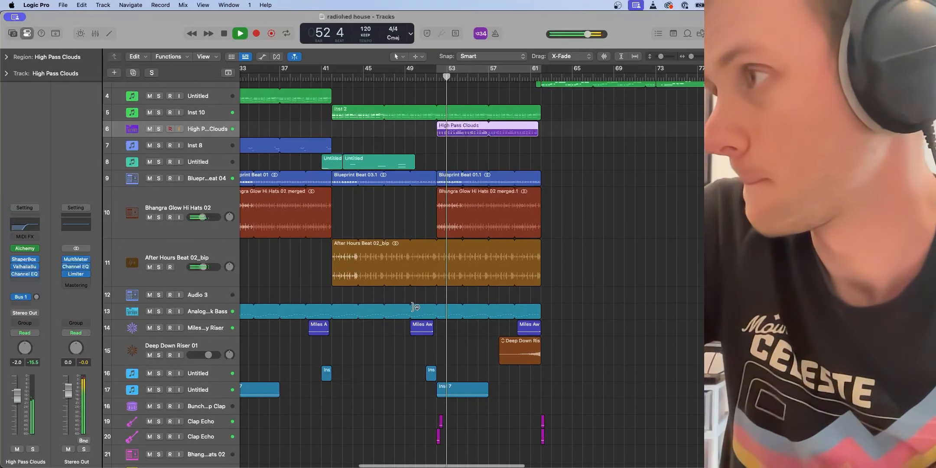
pyautogui.scroll(4, 414, 307)
pyautogui.hscroll(2, 413, 307)
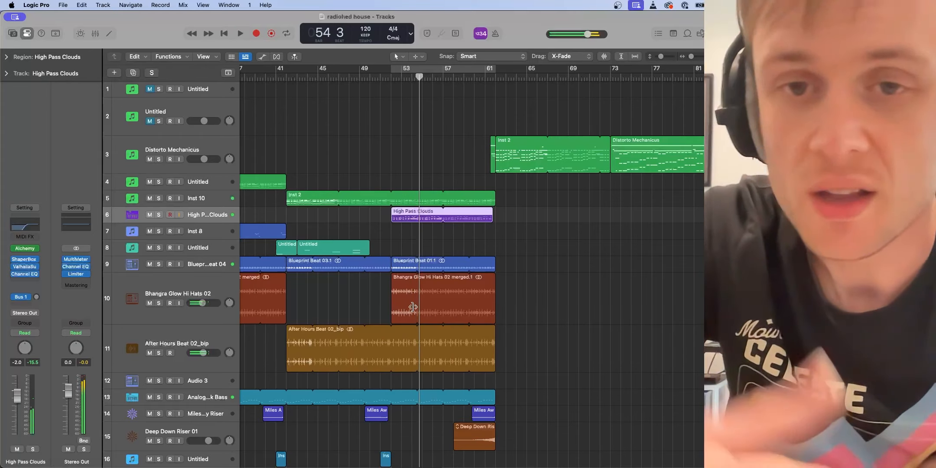
# - Play the earlier section from about bar 23, where the Inst 8 part runs, stop, and return to the High Pass Clouds section
pyautogui.hscroll(-9, 358, 238)
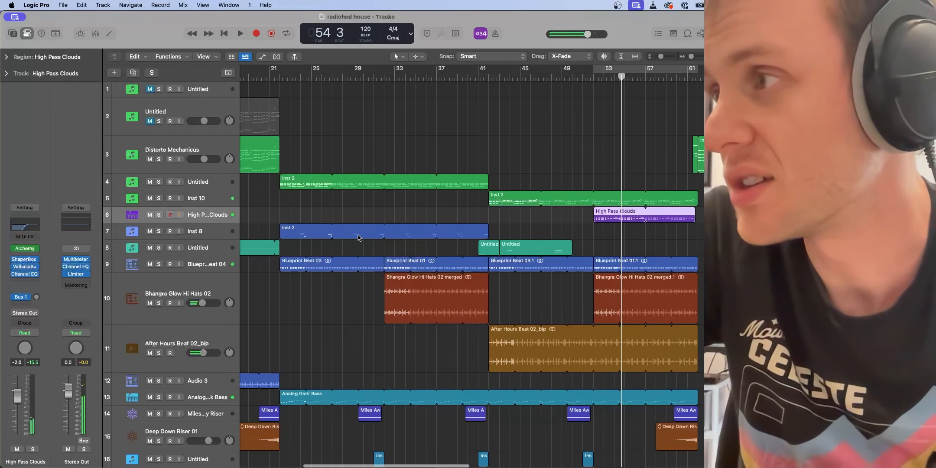
pyautogui.click(299, 69)
pyautogui.press('space')
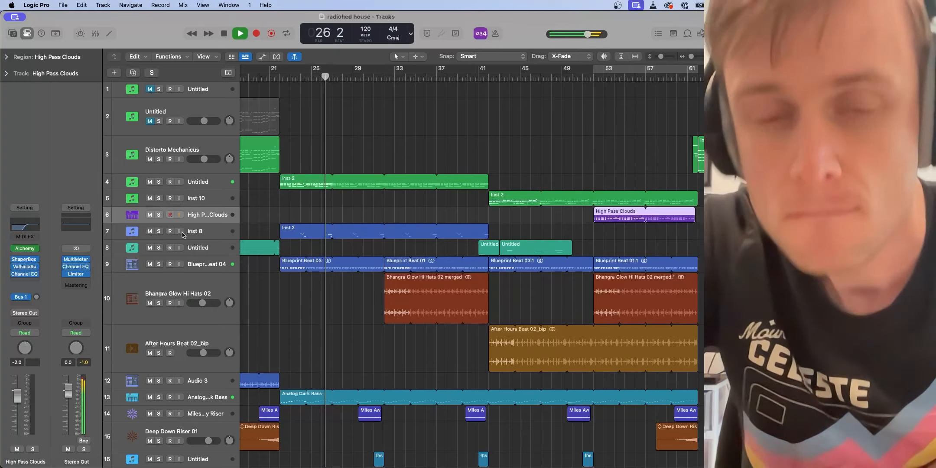
pyautogui.press('space')
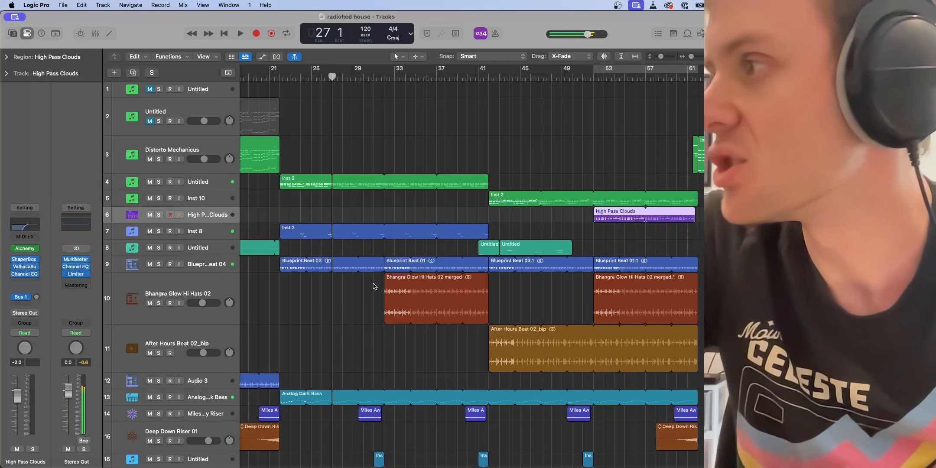
pyautogui.hscroll(10, 374, 286)
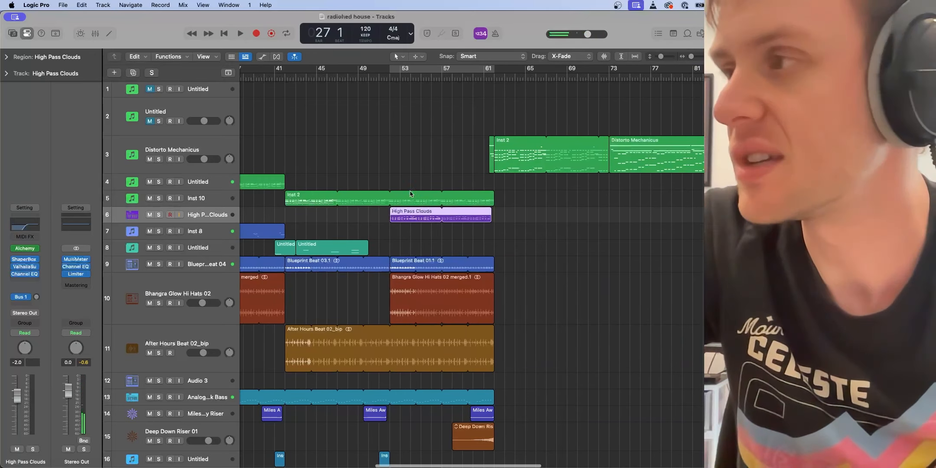